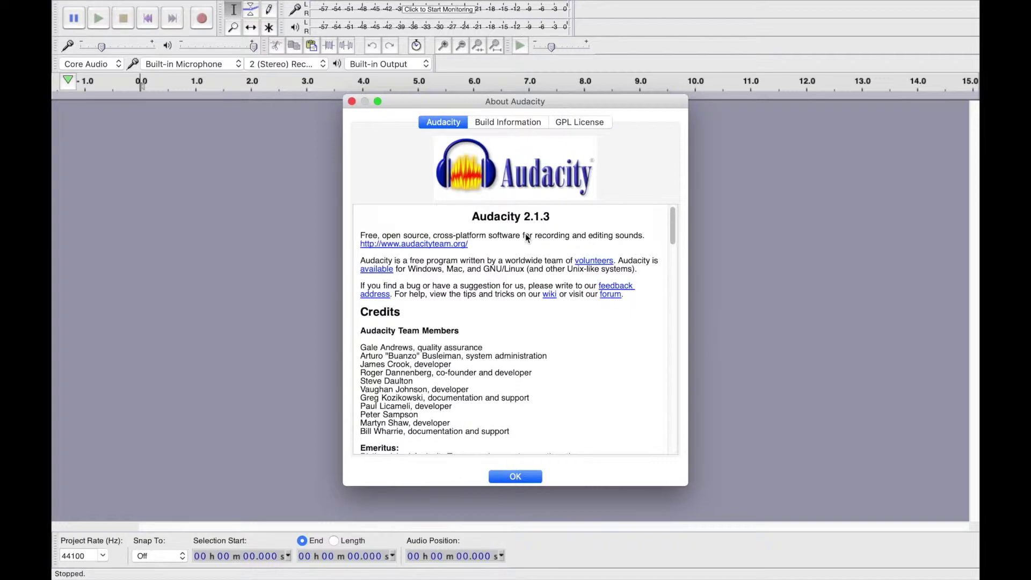
# - Look through the About Audacity description and credits, and close the window
pyautogui.scroll(-3, 495, 355)
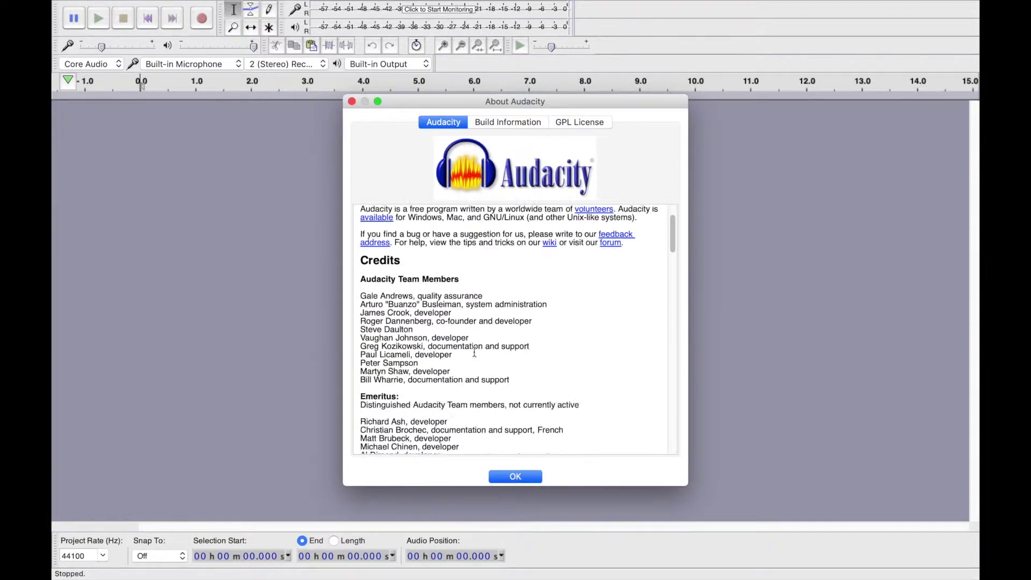
pyautogui.scroll(3, 475, 351)
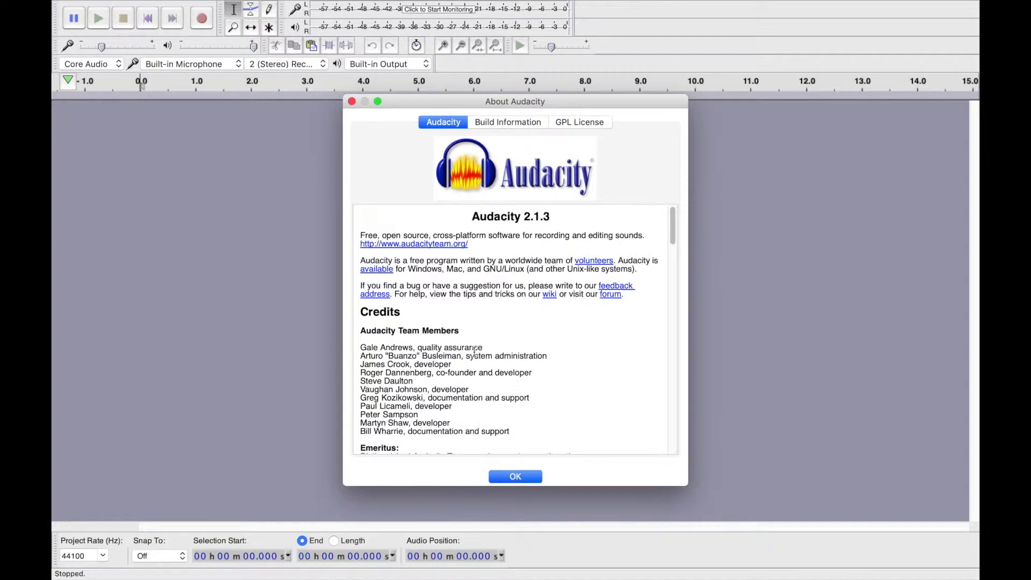
pyautogui.moveTo(389, 235); pyautogui.dragTo(545, 235)
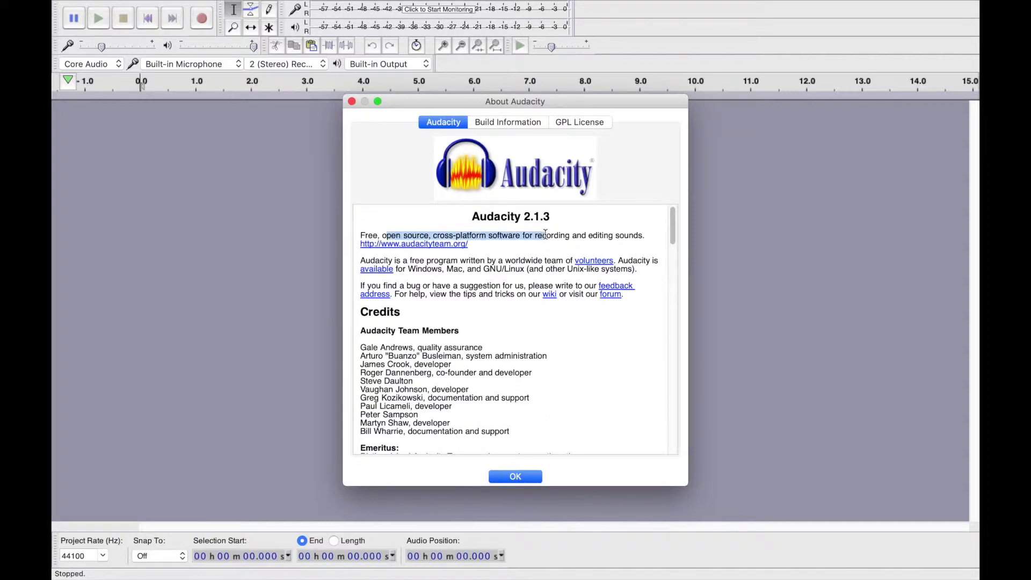
pyautogui.click(516, 258)
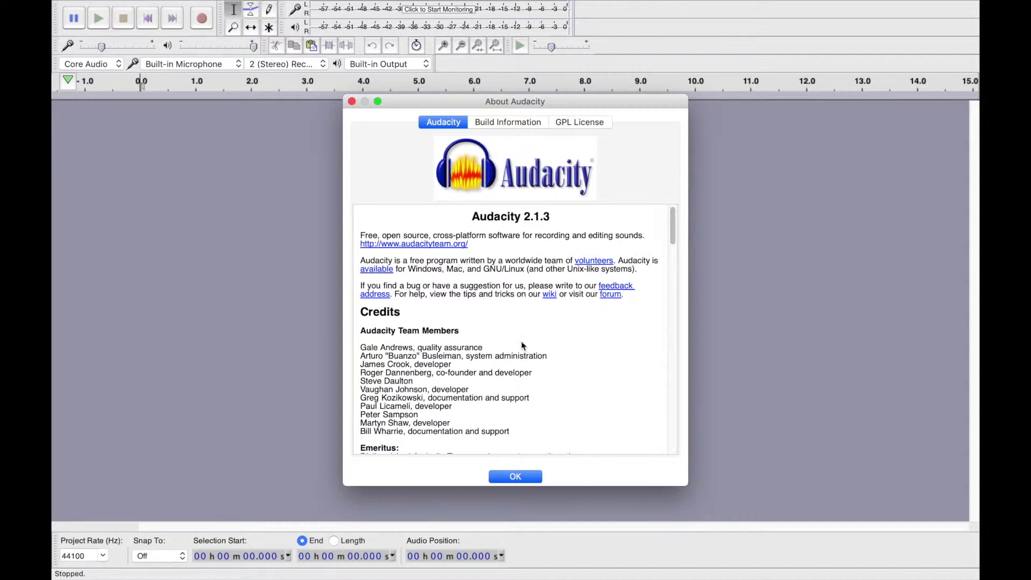
pyautogui.click(520, 480)
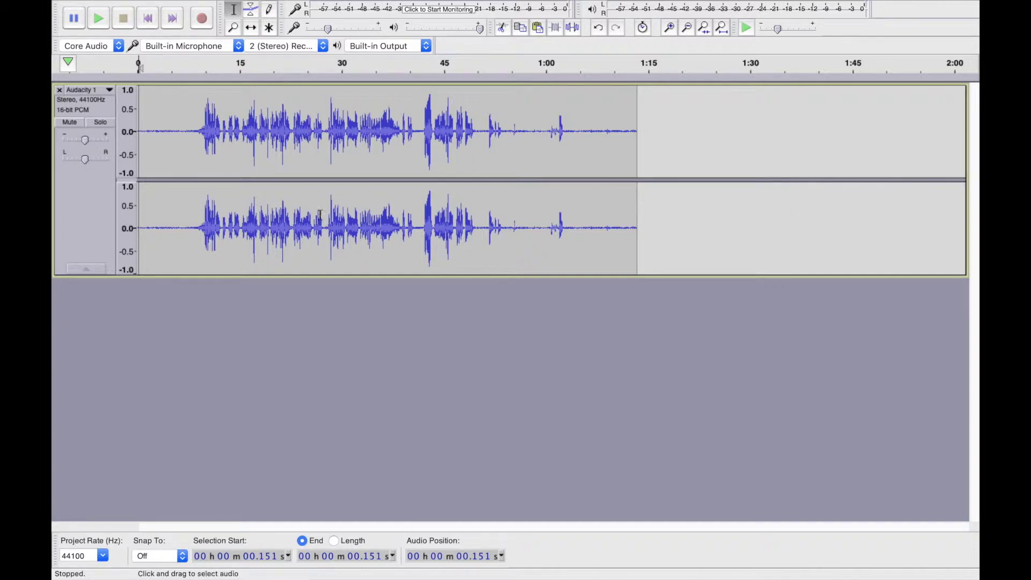
# - Zoom in the track's vertical scale and select the noise-only opening from 0 to about 8.3 s
pyautogui.click(128, 127)
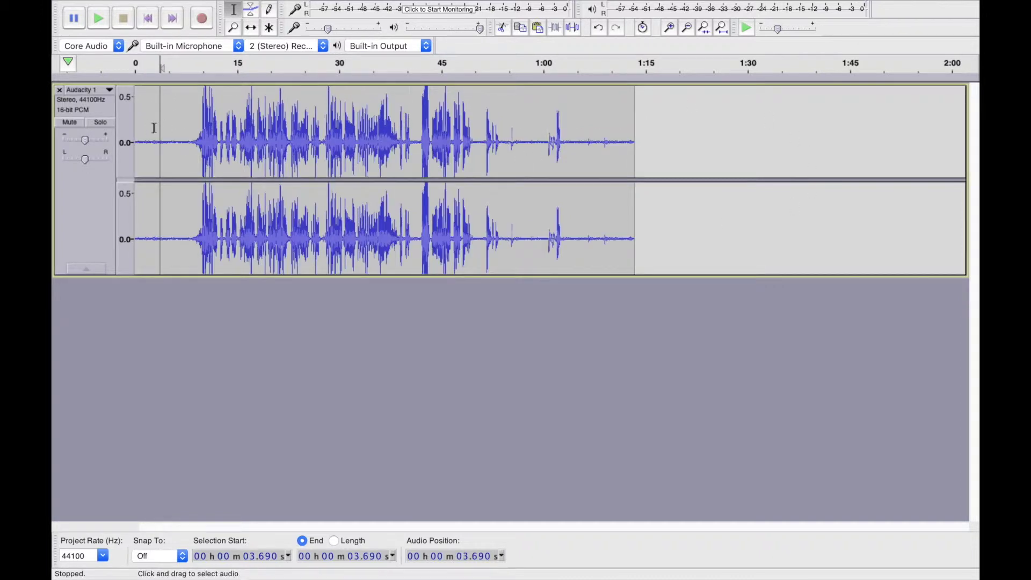
pyautogui.click(154, 129)
pyautogui.click(175, 236)
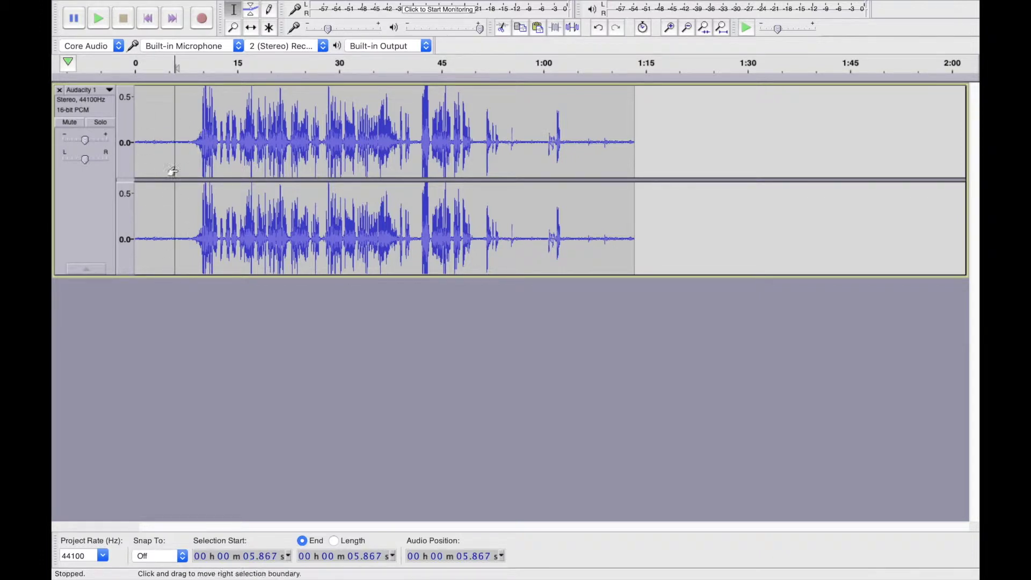
pyautogui.click(195, 204)
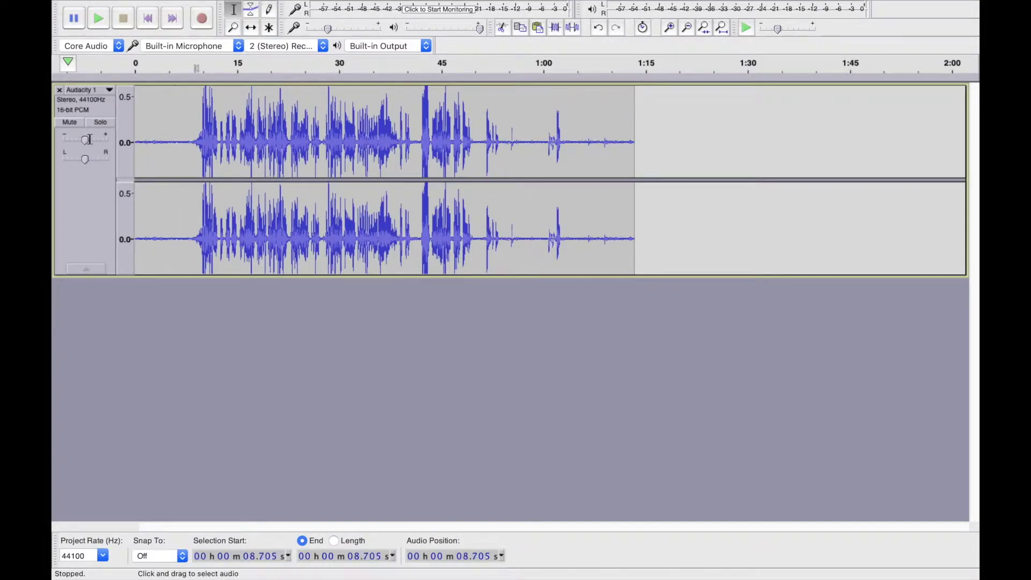
pyautogui.moveTo(134, 139); pyautogui.dragTo(129, 137)
pyautogui.moveTo(125, 5)
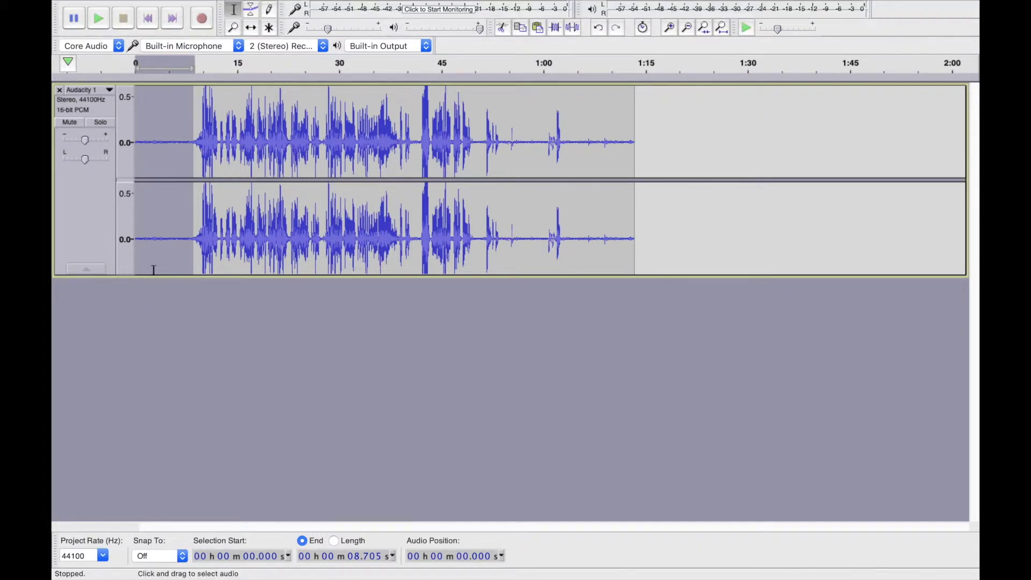
pyautogui.moveTo(193, 139); pyautogui.dragTo(121, 134)
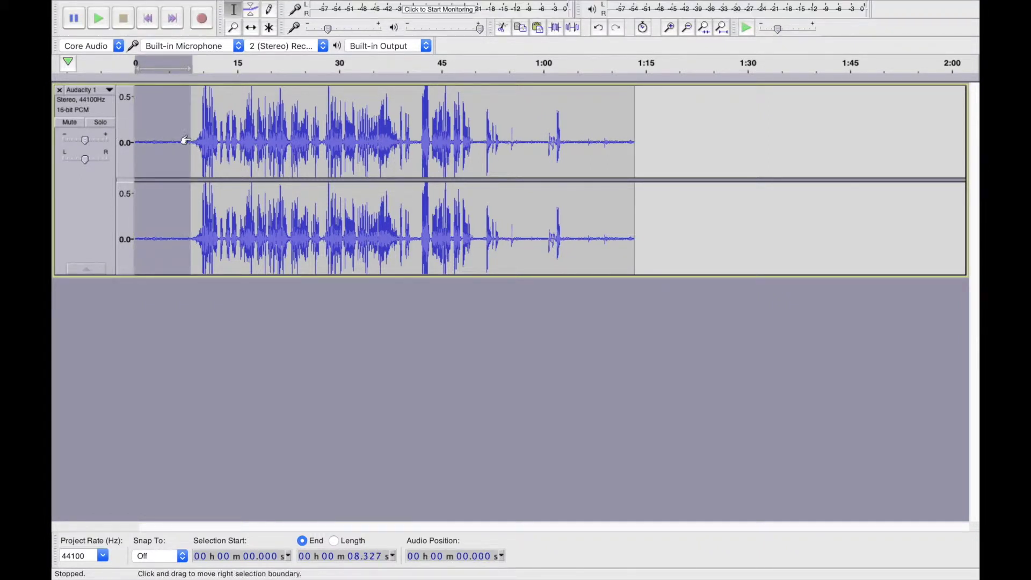
# - Capture a noise profile from the selected quiet opening with the Noise Reduction effect
pyautogui.click(378, 7)
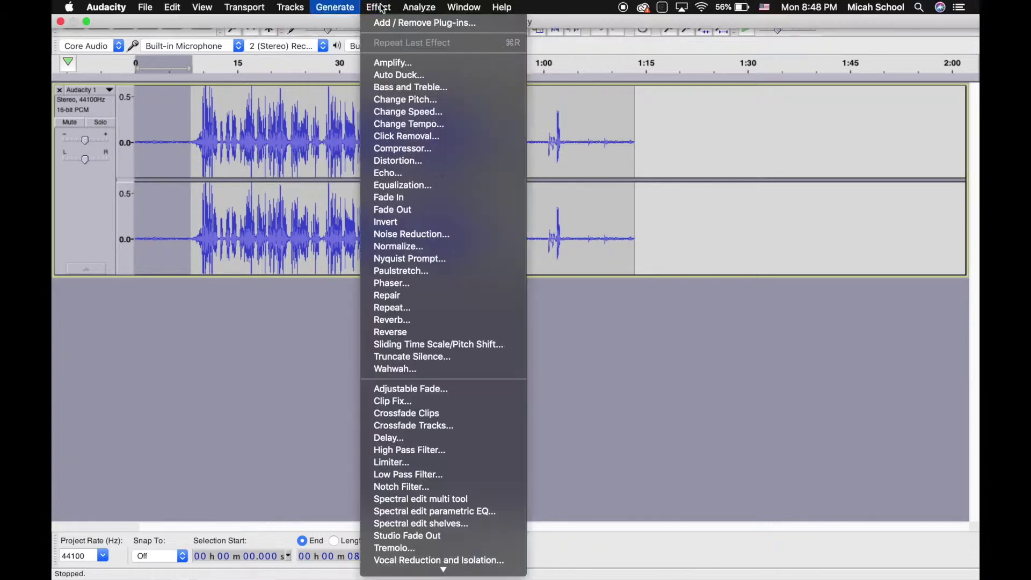
pyautogui.click(433, 235)
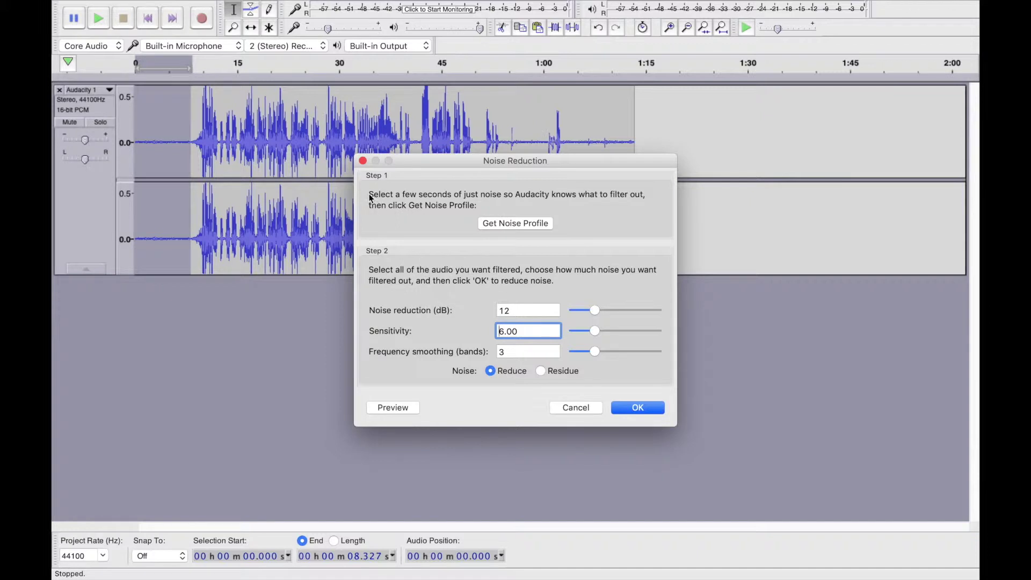
pyautogui.click(518, 224)
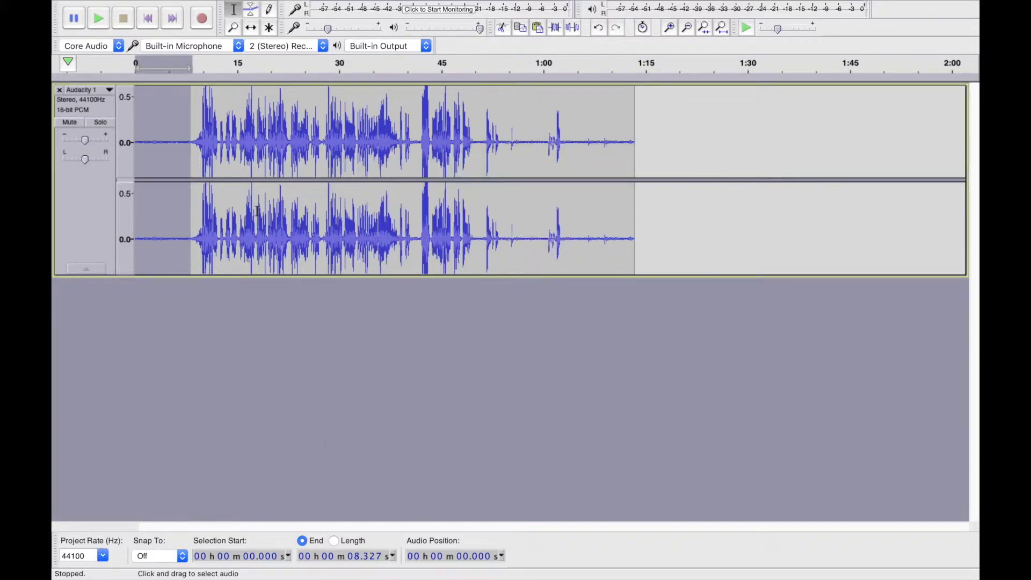
pyautogui.click(188, 195)
pyautogui.click(135, 147)
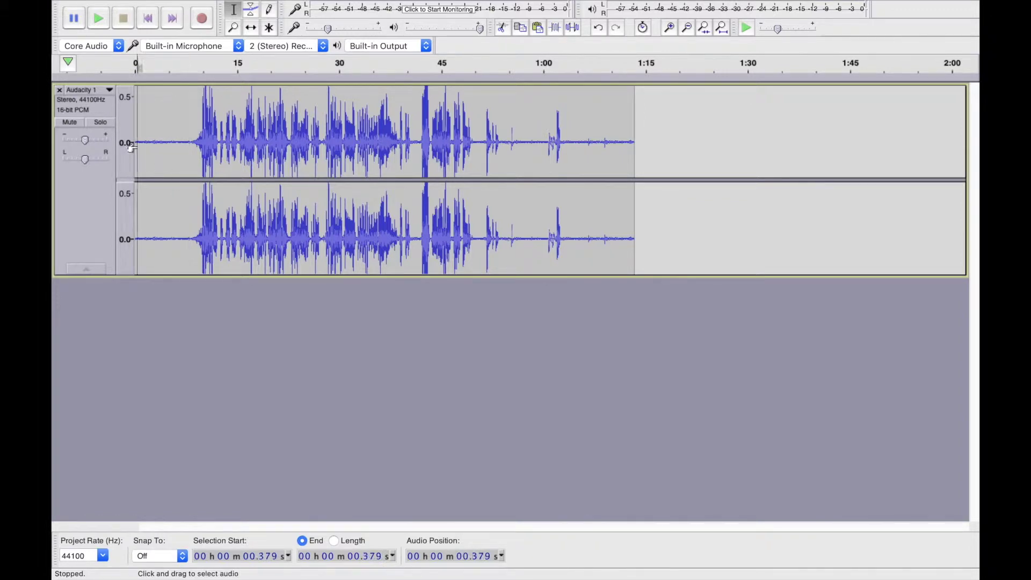
pyautogui.moveTo(193, 151); pyautogui.dragTo(145, 154)
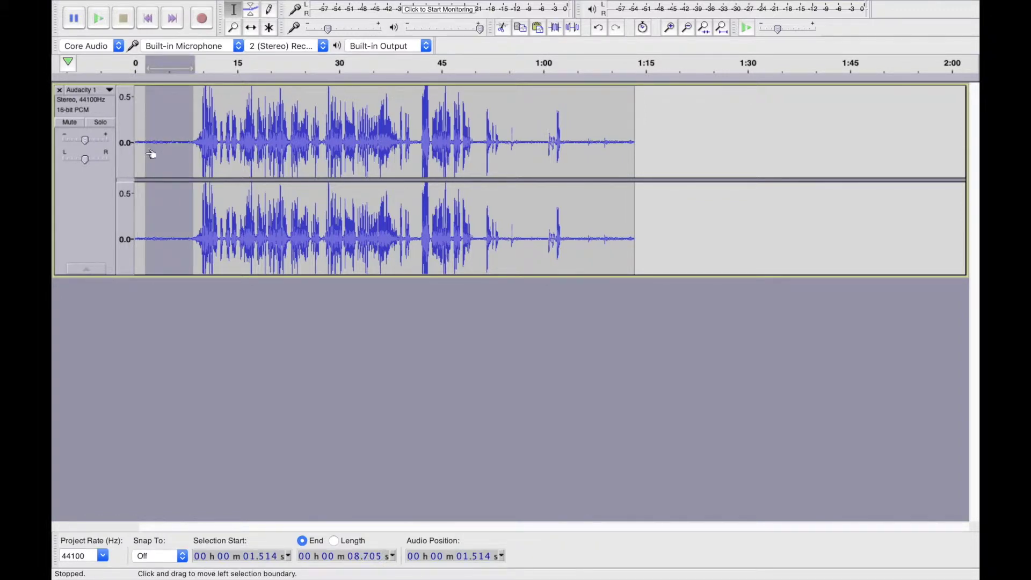
# - Apply Noise Reduction to the entire track with 12 dB reduction, sensitivity 6.00 and 3 frequency smoothing bands
pyautogui.press('super+a')
pyautogui.click(145, 6)
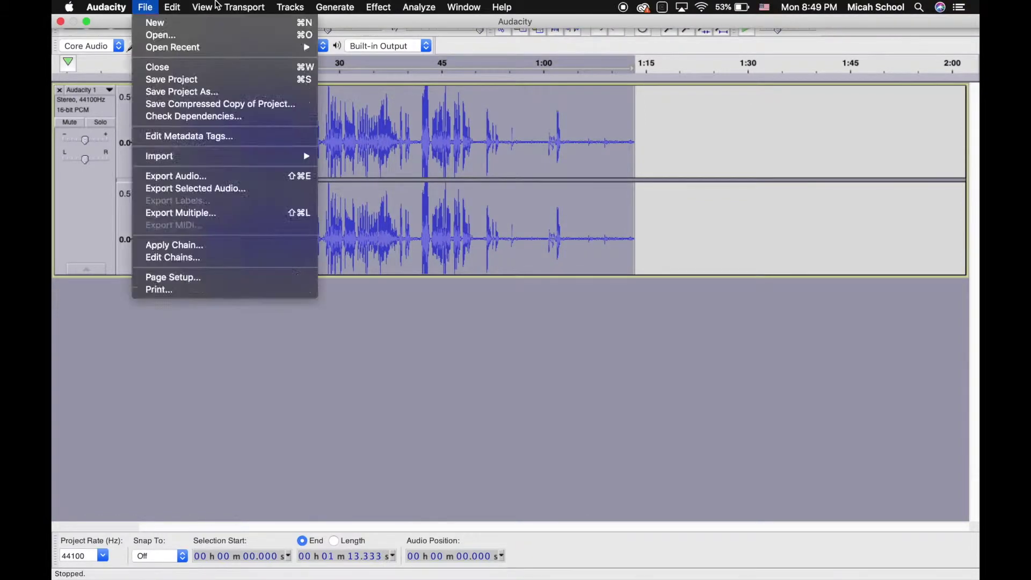
pyautogui.moveTo(372, 6)
pyautogui.click(431, 239)
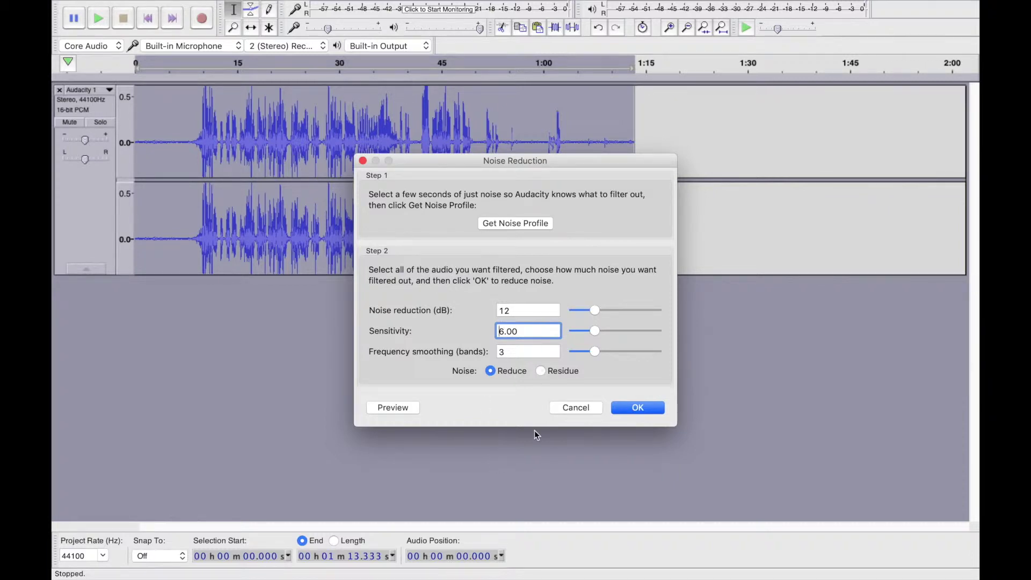
pyautogui.click(642, 412)
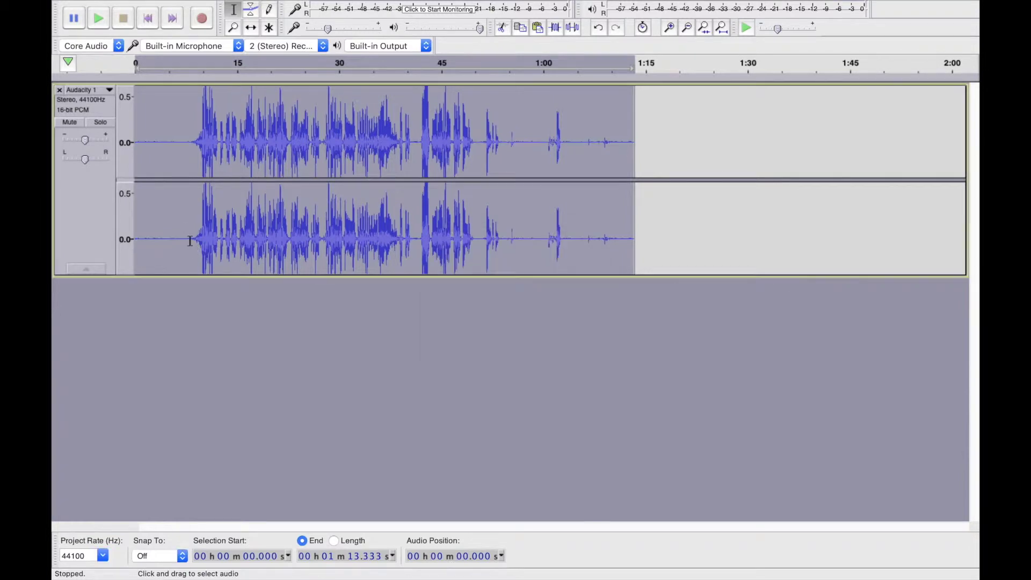
# - Listen to the noise-reduced track from about 0.8 s and again from about 8.8 s, lowering the system volume, and pause playback
pyautogui.click(140, 237)
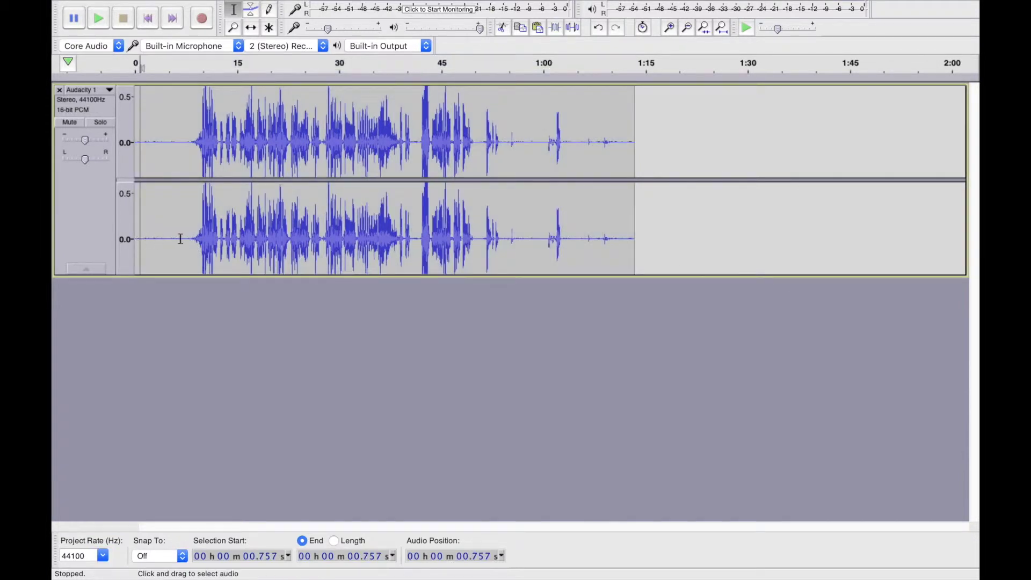
pyautogui.press('space')
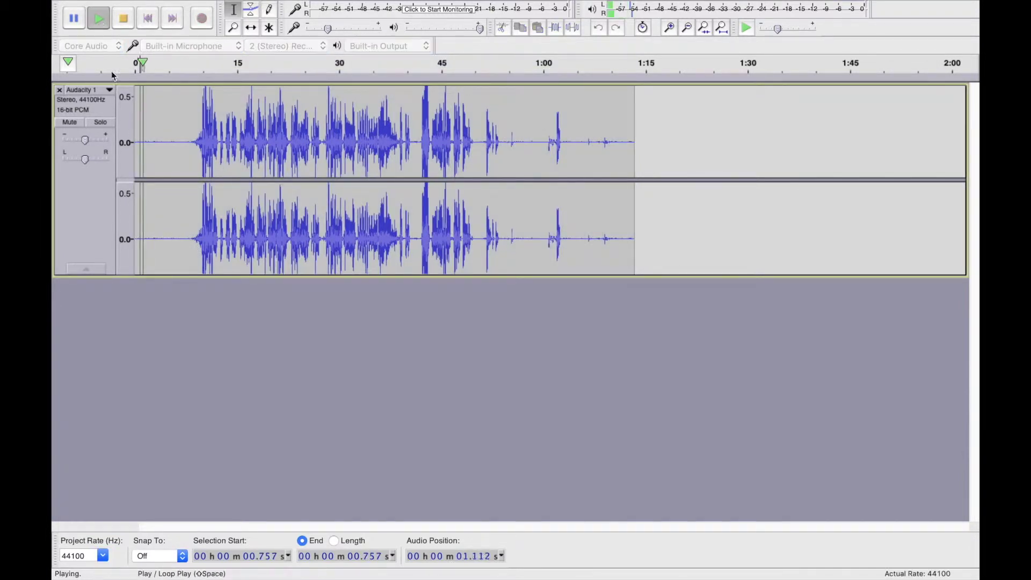
pyautogui.press('XF86AudioRaiseVolume')
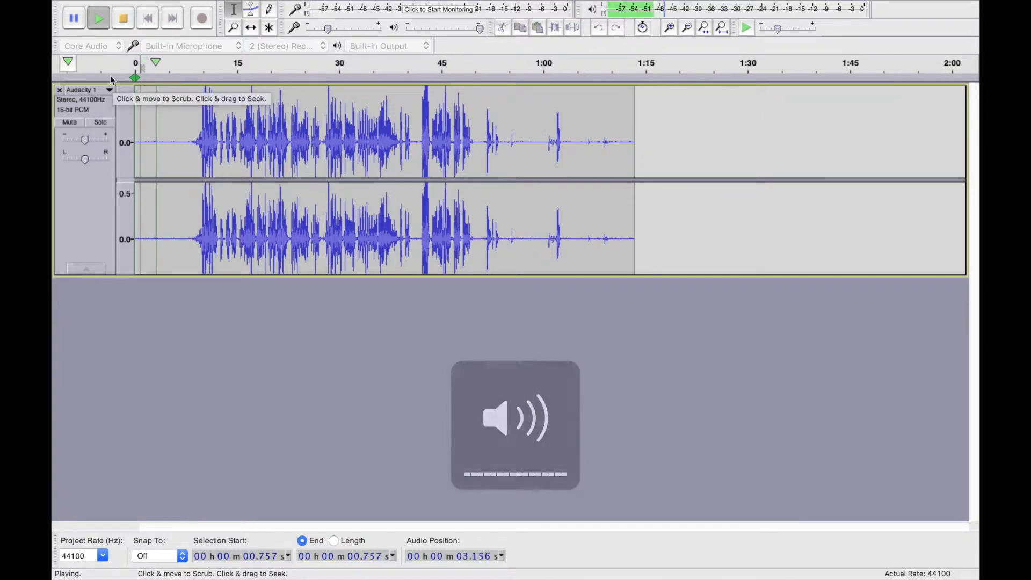
pyautogui.click(195, 63)
pyautogui.press('XF86AudioLowerVolume')
pyautogui.press('XF86AudioLowerVolume')
pyautogui.press('XF86AudioLowerVolume')
pyautogui.press('XF86AudioLowerVolume')
pyautogui.press('XF86AudioLowerVolume')
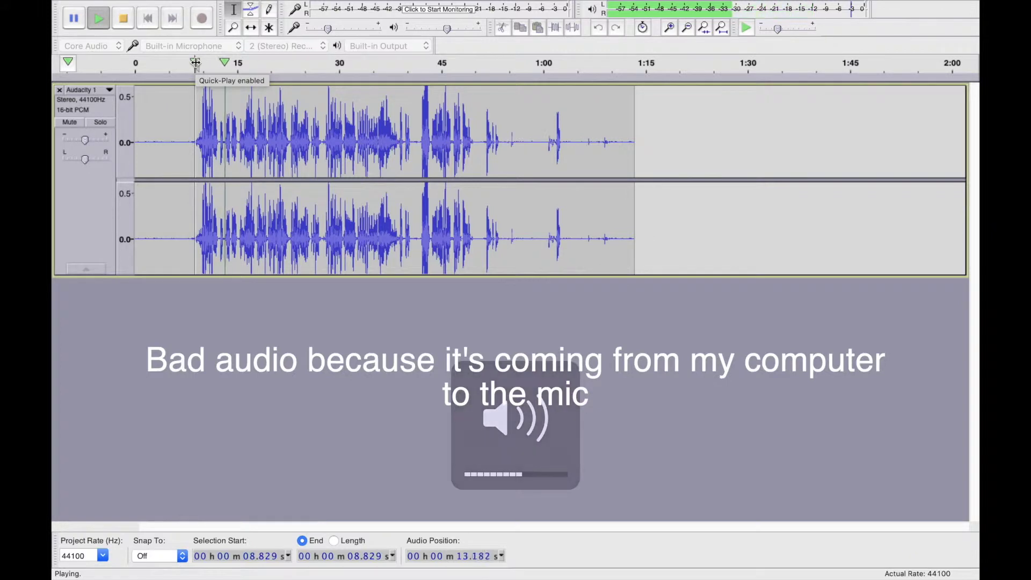
pyautogui.click(74, 19)
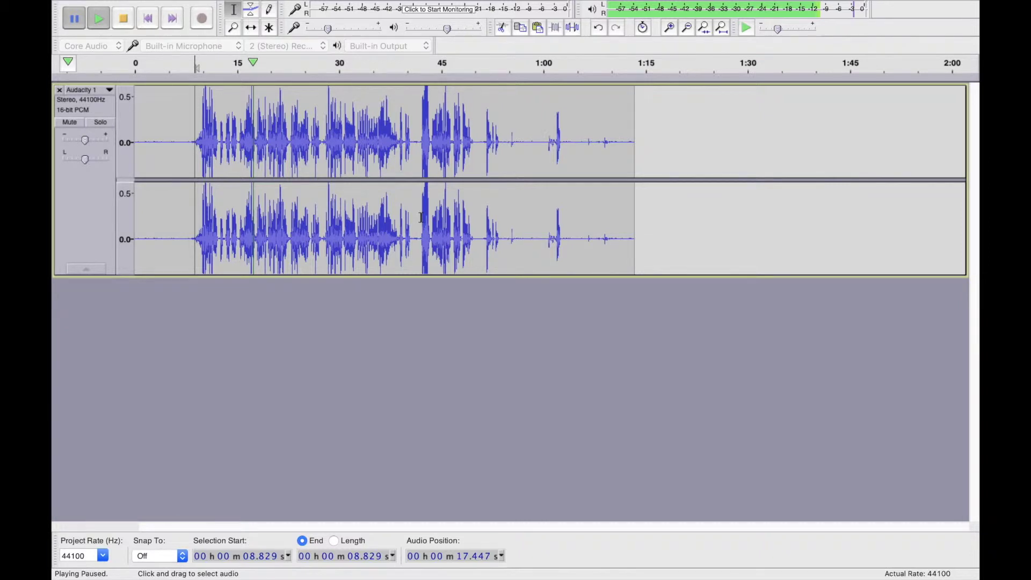
# - Apply Equalization to the entire track using the Bass Boost curve
pyautogui.press('super+a')
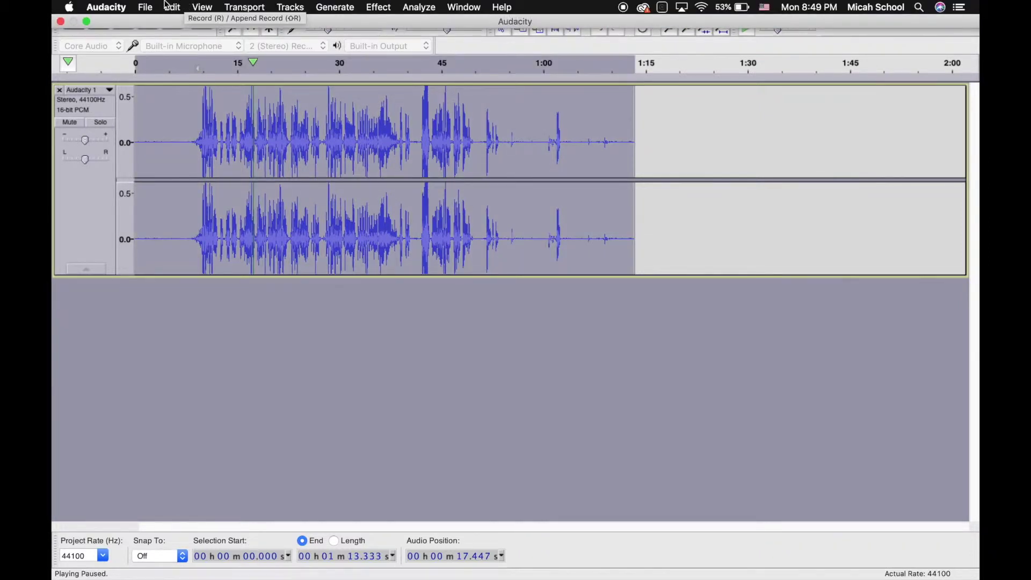
pyautogui.click(378, 7)
pyautogui.click(442, 191)
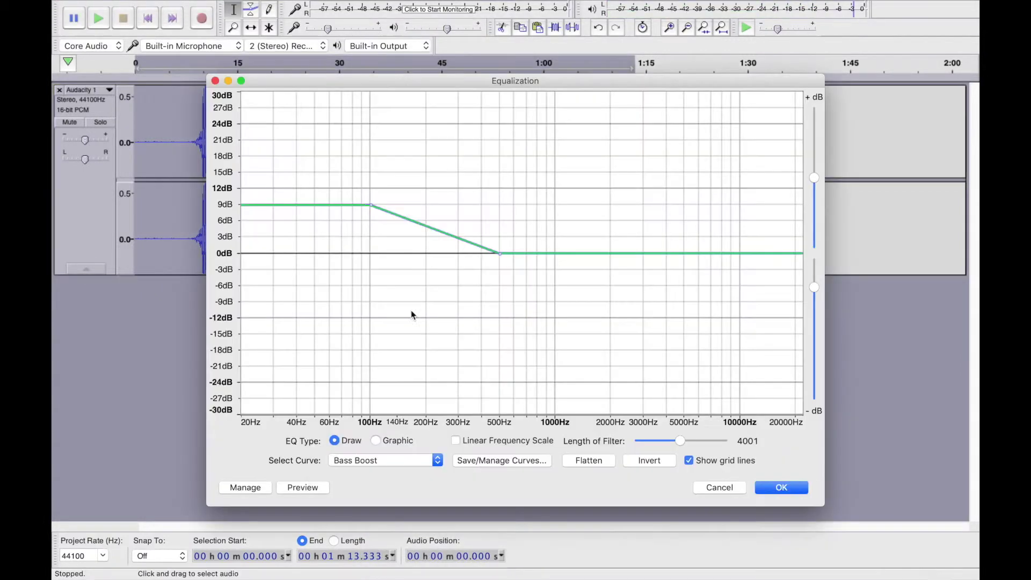
pyautogui.click(355, 462)
pyautogui.click(352, 462)
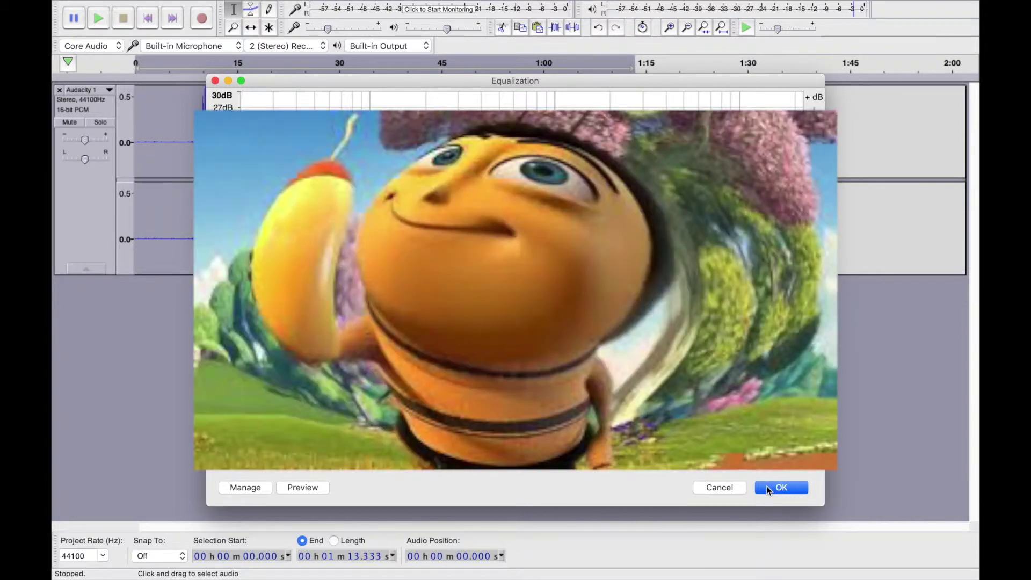
pyautogui.click(374, 461)
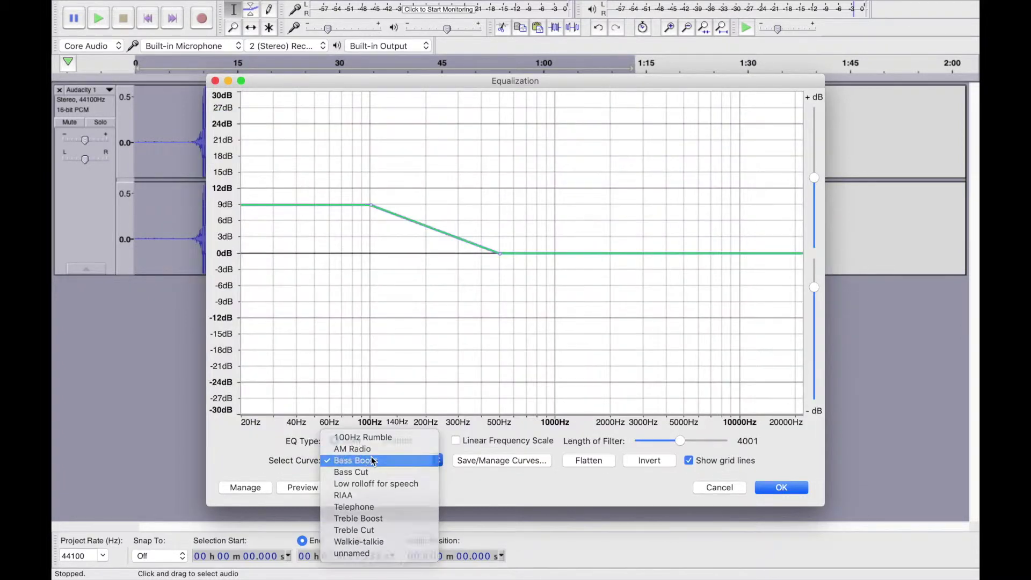
pyautogui.click(375, 461)
pyautogui.click(781, 487)
# - Listen to the bass-boosted track from about 3.2 s and pause playback
pyautogui.click(192, 218)
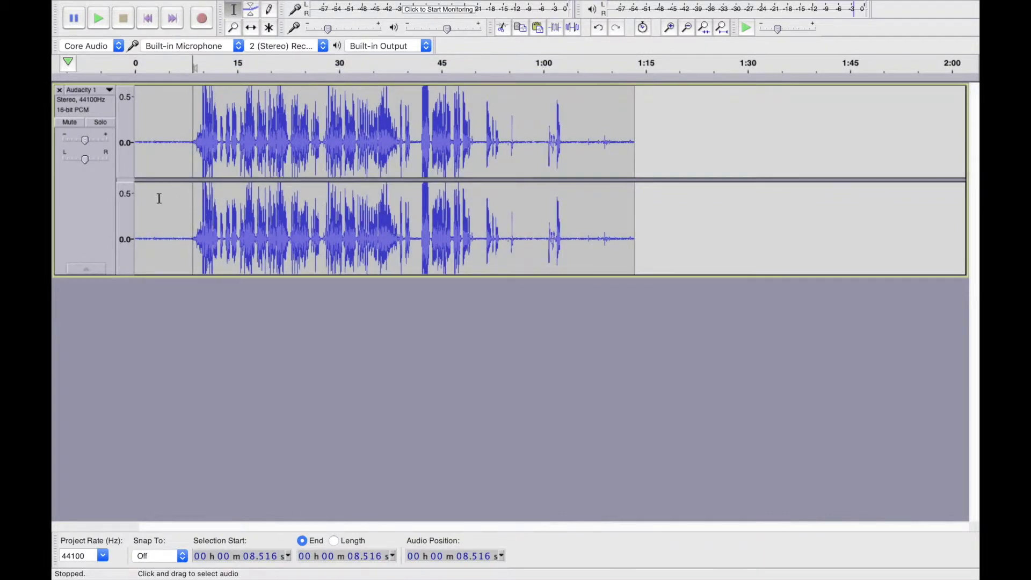
pyautogui.click(157, 199)
pyautogui.press('space')
pyautogui.press('XF86AudioRaiseVolume')
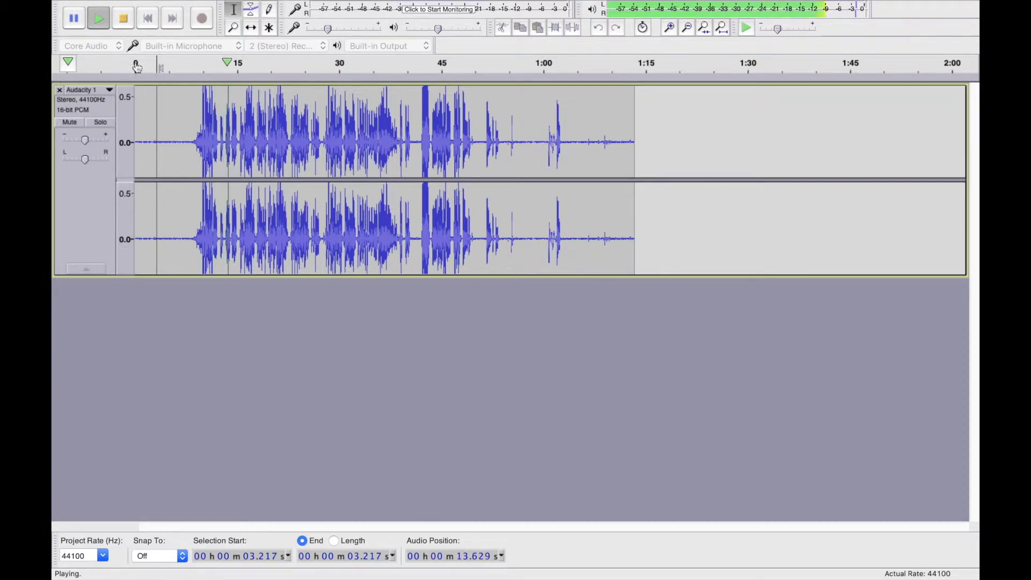
pyautogui.press('p')
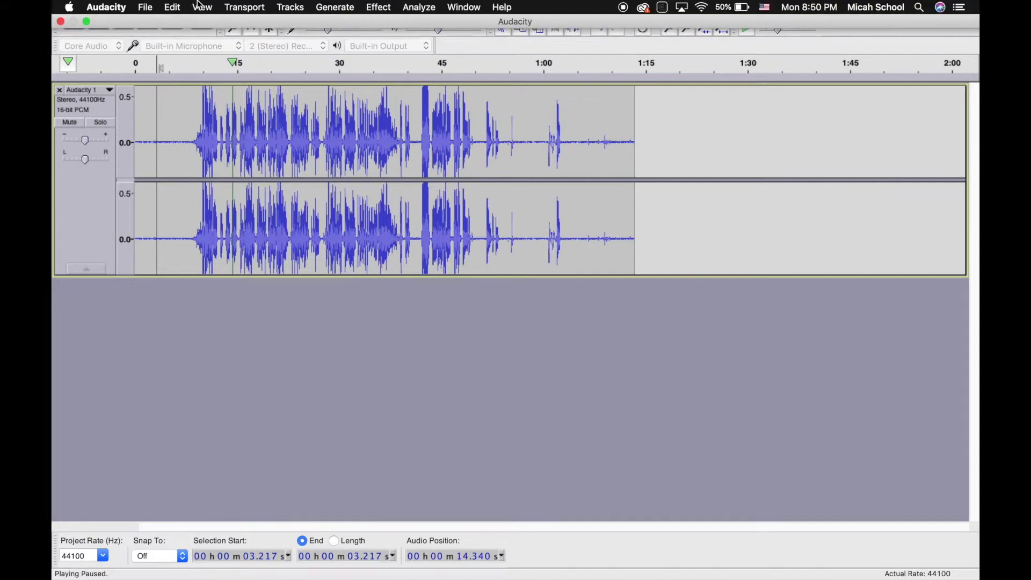
# - Apply Equalization to the entire track using the Treble Boost curve
pyautogui.click(173, 7)
pyautogui.click(400, 225)
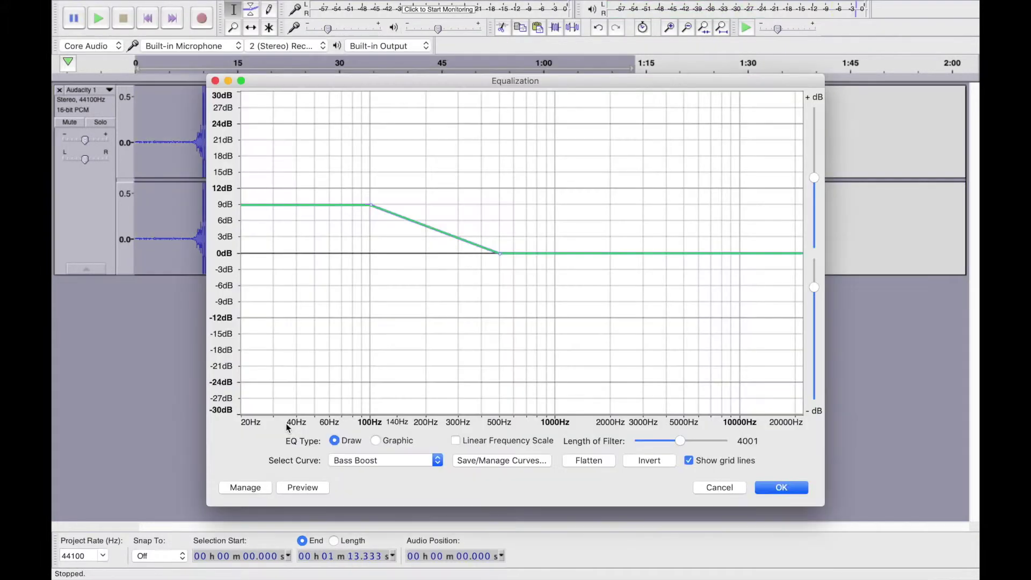
pyautogui.click(357, 463)
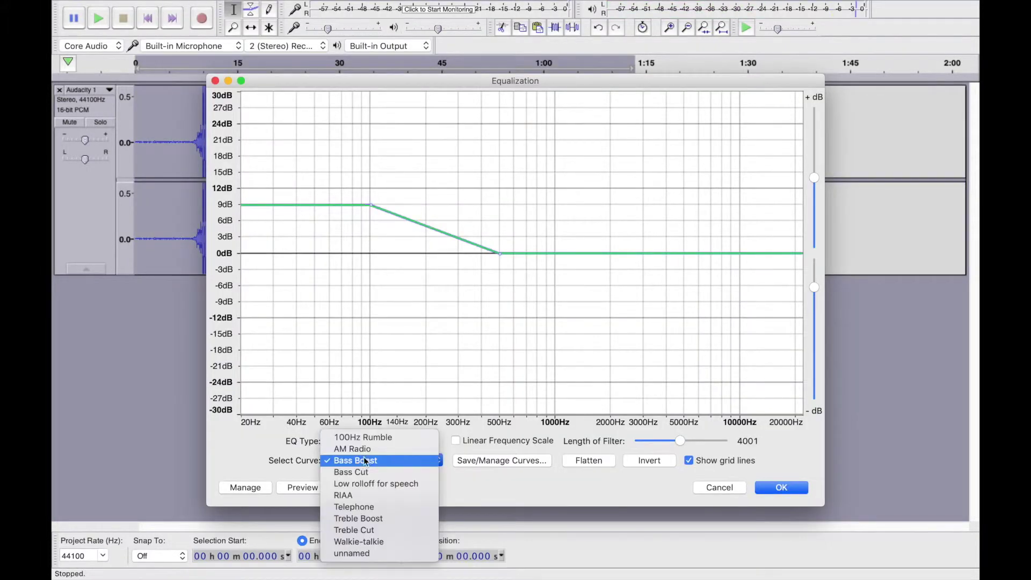
pyautogui.click(372, 518)
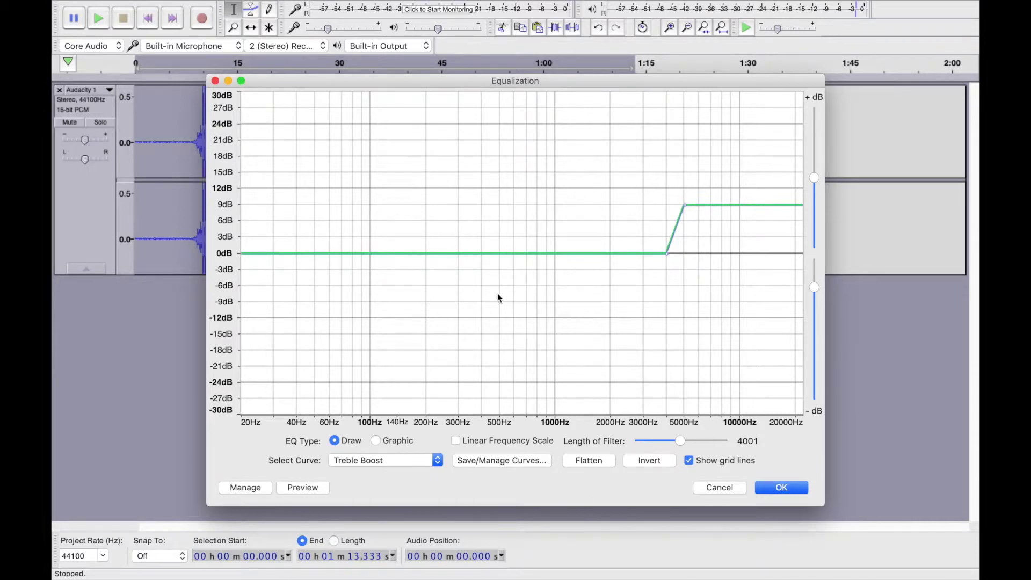
pyautogui.click(780, 486)
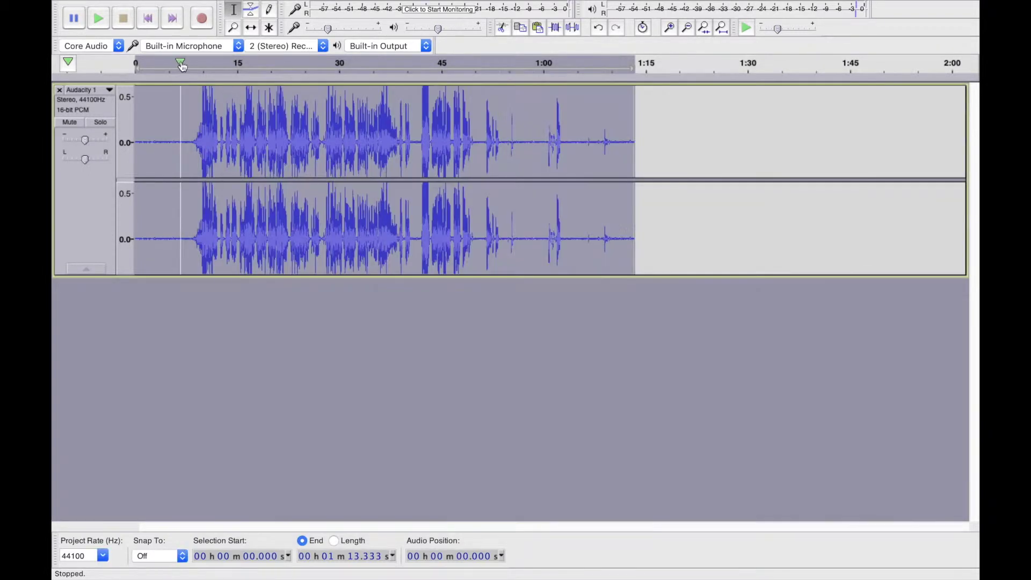
# - Listen to the treble-boosted track from about 9.2 s, raising the playback volume, and pause playback
pyautogui.moveTo(181, 64); pyautogui.dragTo(197, 79)
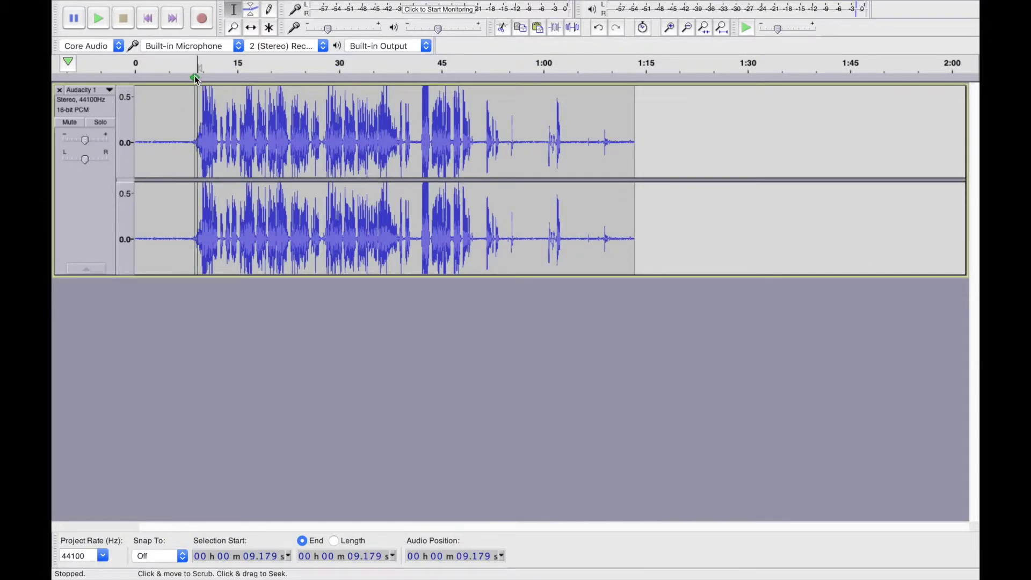
pyautogui.click(196, 79)
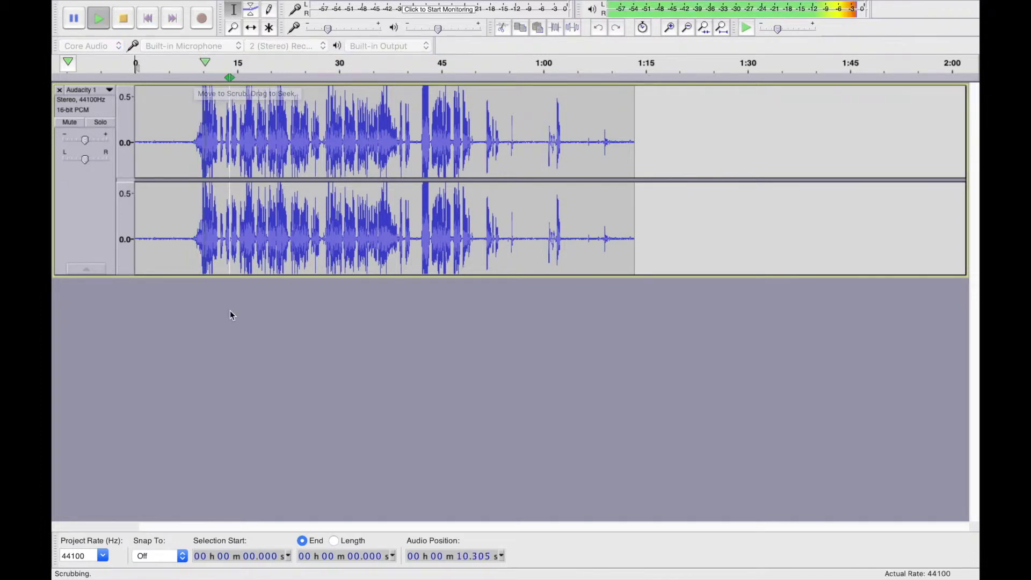
pyautogui.press('XF86AudioRaiseVolume')
pyautogui.press('XF86AudioRaiseVolume')
pyautogui.press('XF86AudioRaiseVolume')
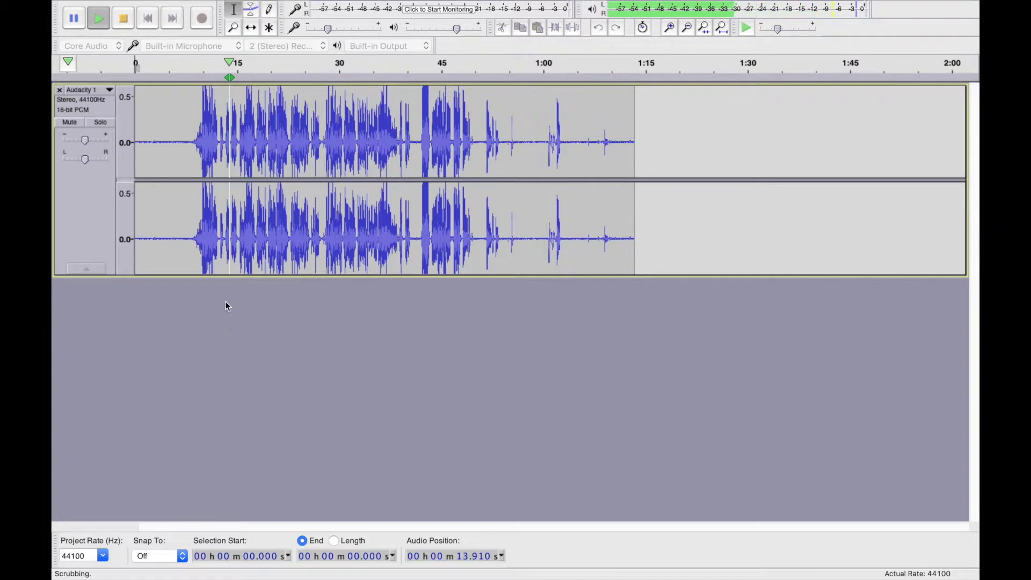
pyautogui.click(75, 18)
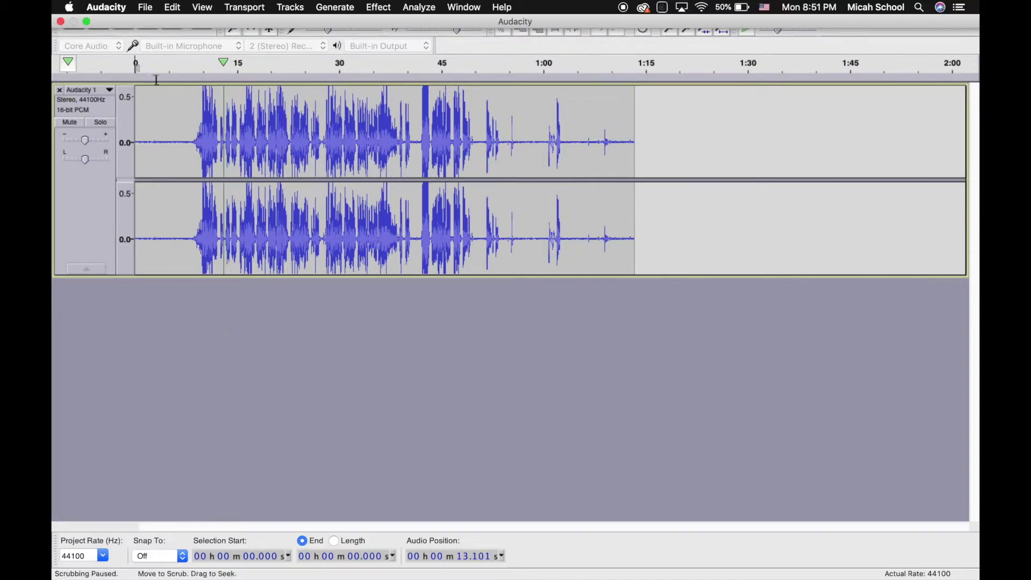
# - Apply Compressor to the entire track with threshold -18 dB, noise floor -40 dB, ratio 2.5:1, attack 1.81 secs, release 11.1 secs and make-up gain
pyautogui.click(334, 7)
pyautogui.moveTo(372, 7)
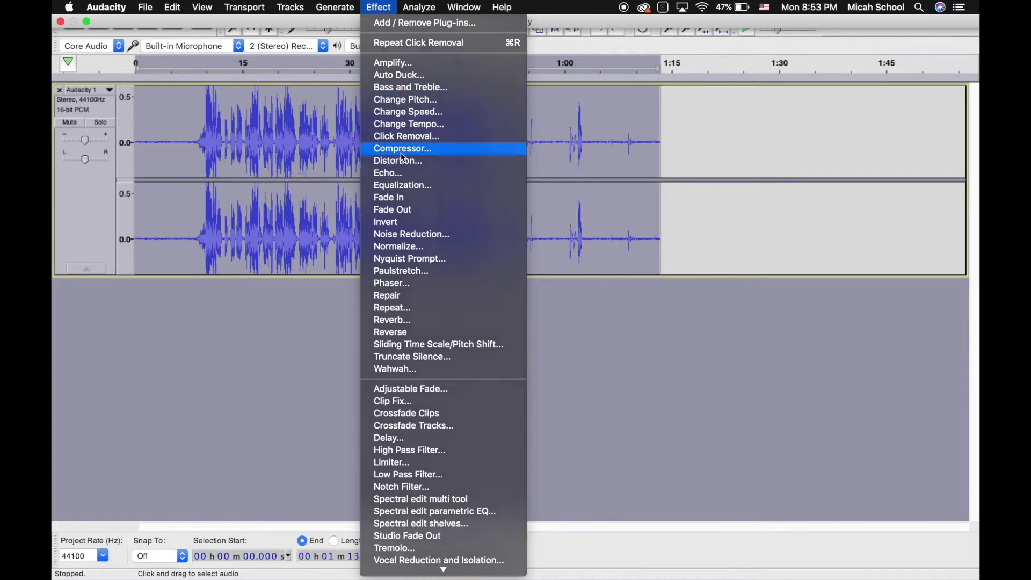
pyautogui.click(369, 149)
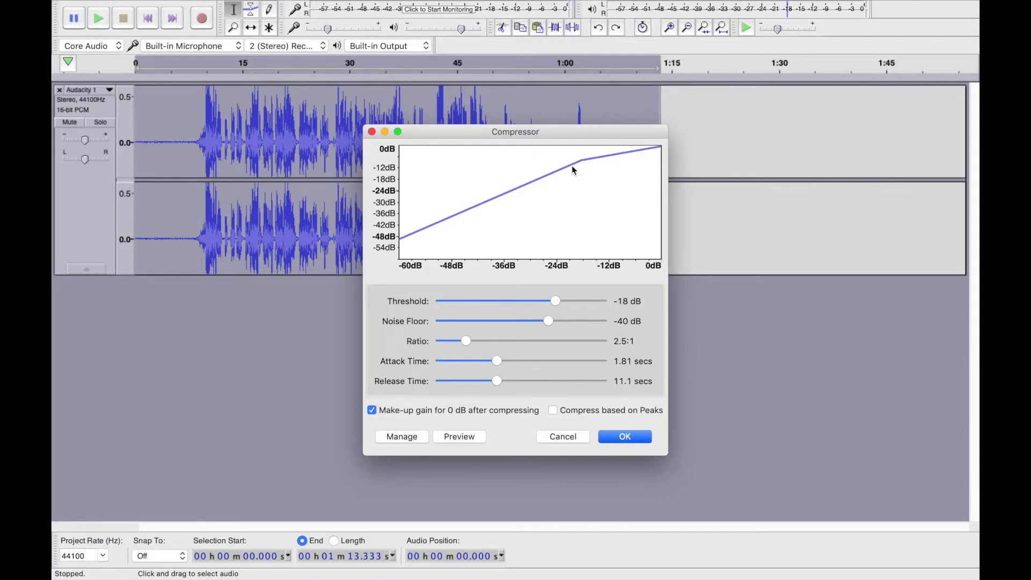
pyautogui.click(624, 437)
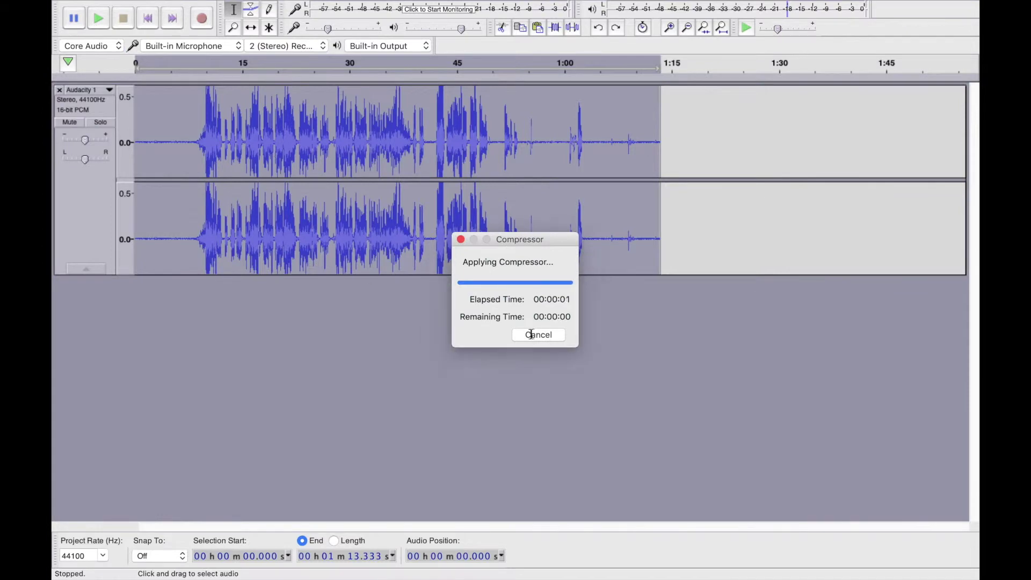
# - Apply the Limiter effect to the entire compressed track
pyautogui.moveTo(276, 5)
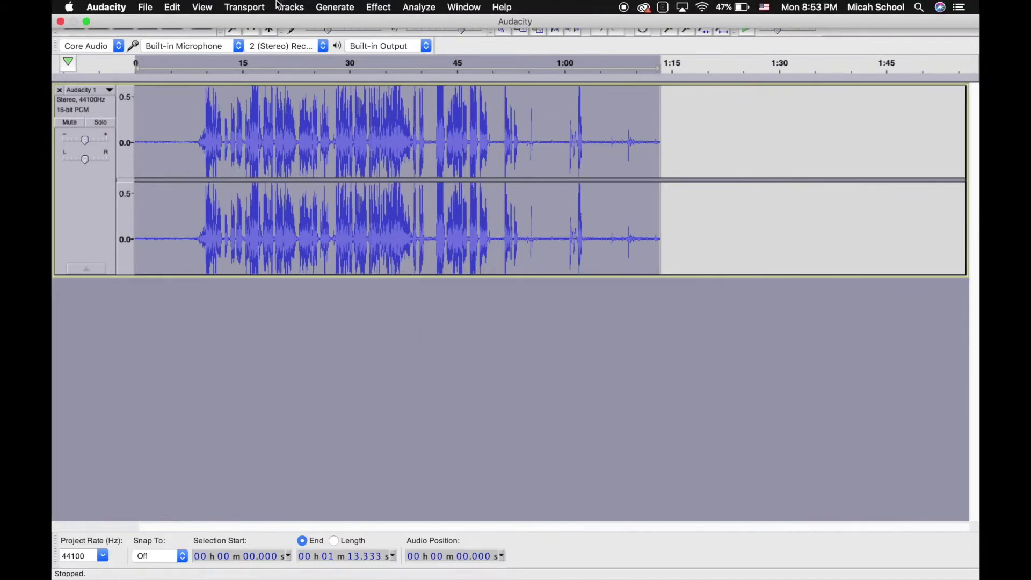
pyautogui.click(386, 6)
pyautogui.click(339, 286)
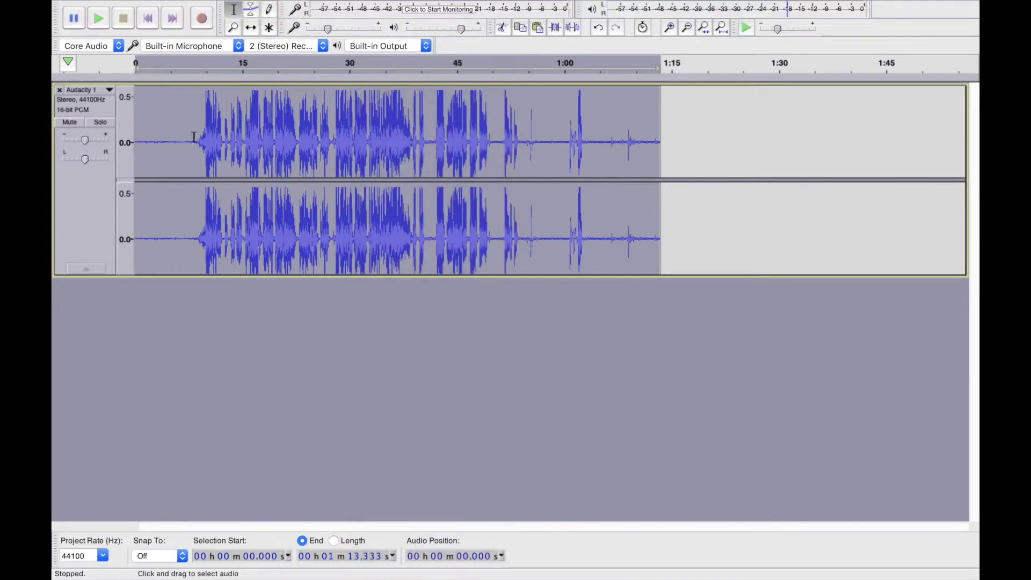
# - Normalize the entire track to a maximum amplitude of -1.0 dB with DC offset removal
pyautogui.moveTo(264, 5)
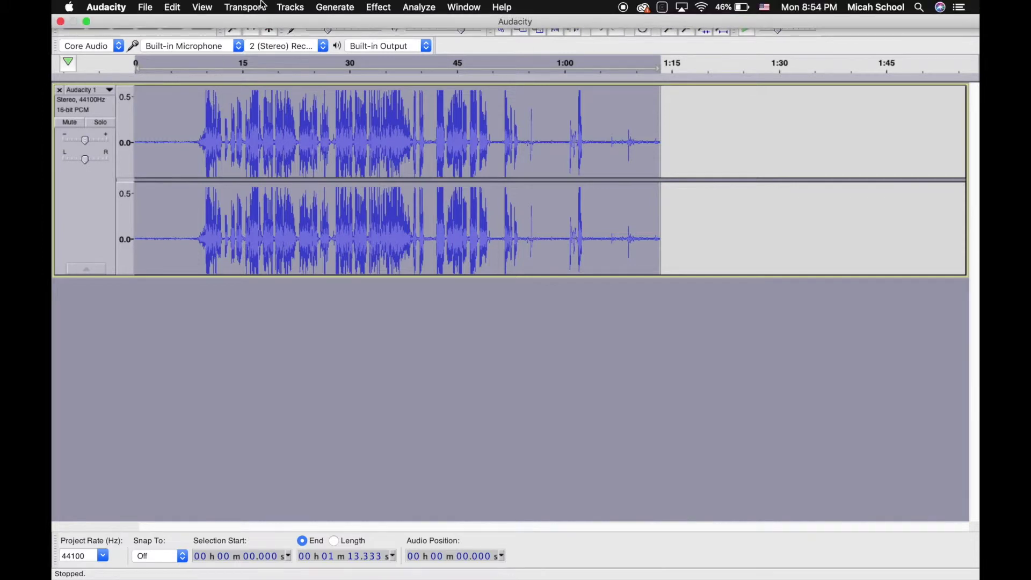
pyautogui.click(377, 7)
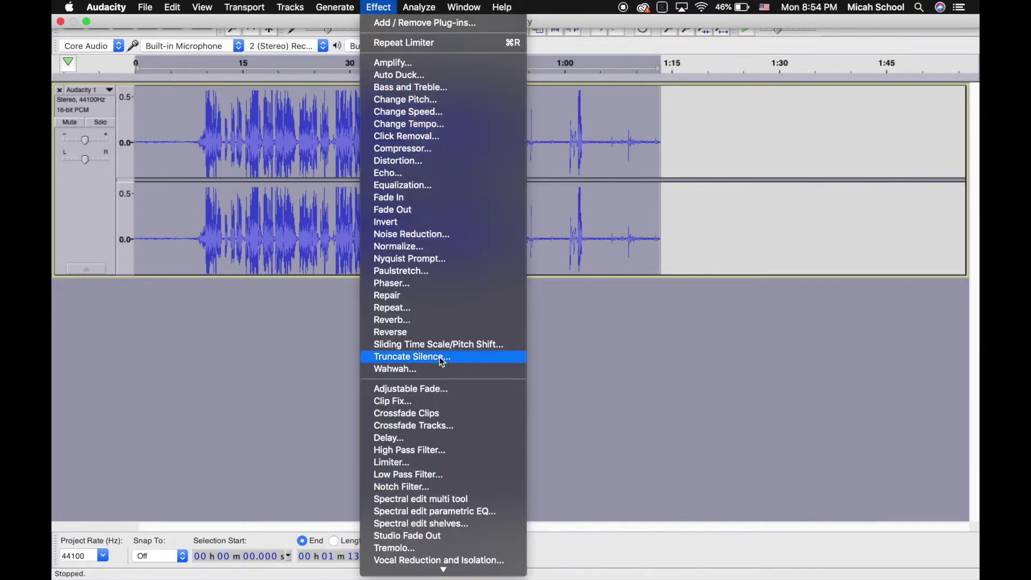
pyautogui.click(418, 247)
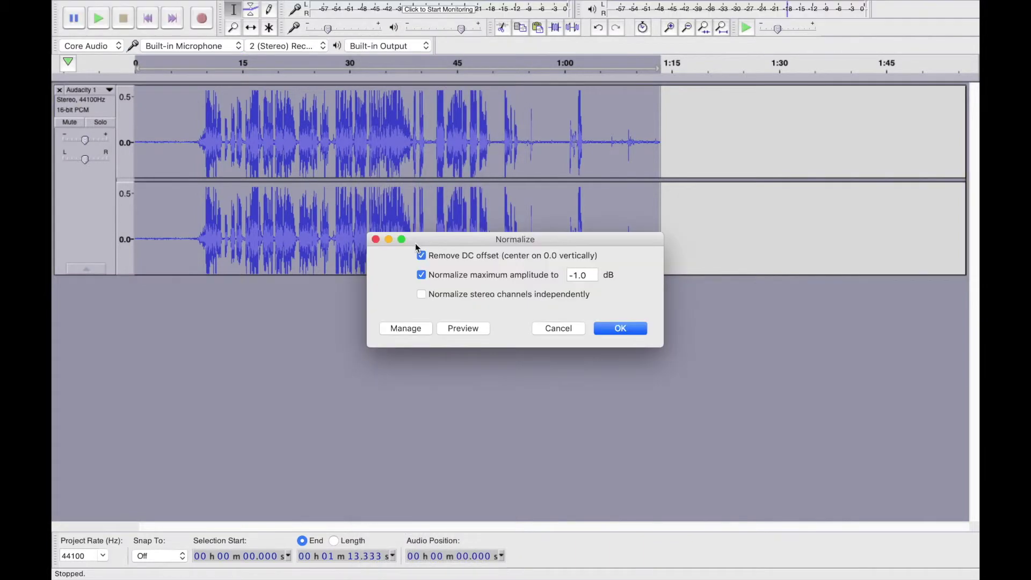
pyautogui.click(604, 325)
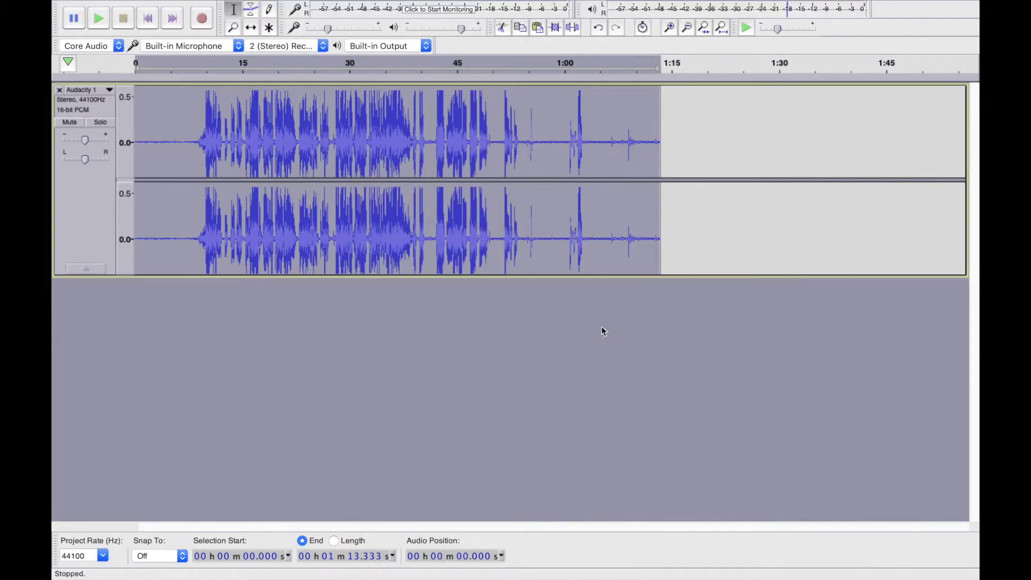
# - Listen to the normalized track from about 9 s, adjusting the playback volume, and pause playback
pyautogui.click(199, 65)
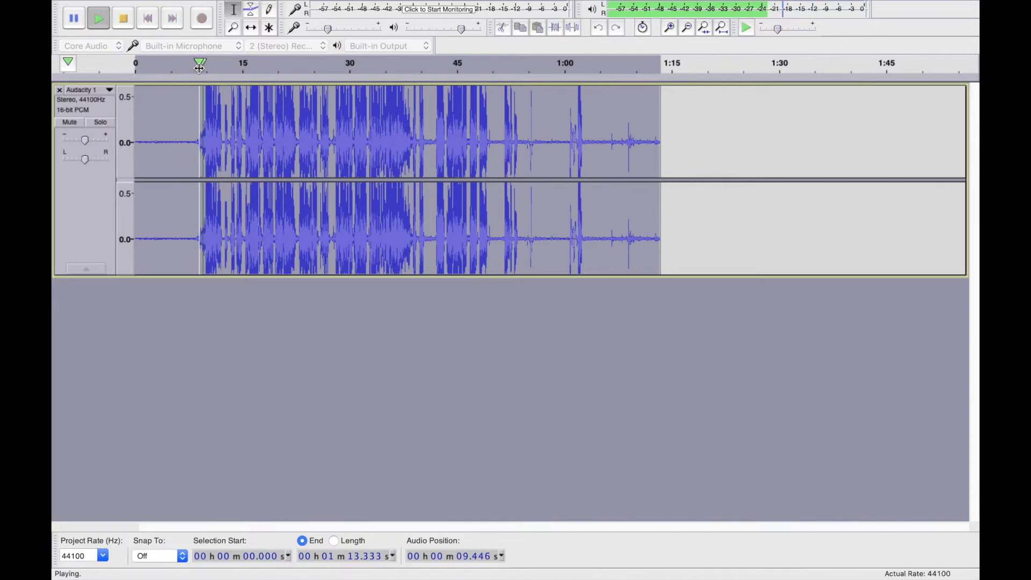
pyautogui.press('XF86AudioLowerVolume')
pyautogui.press('XF86AudioLowerVolume')
pyautogui.press('XF86AudioLowerVolume')
pyautogui.press('XF86AudioLowerVolume')
pyautogui.press('XF86AudioLowerVolume')
pyautogui.press('XF86AudioRaiseVolume')
pyautogui.press('XF86AudioRaiseVolume')
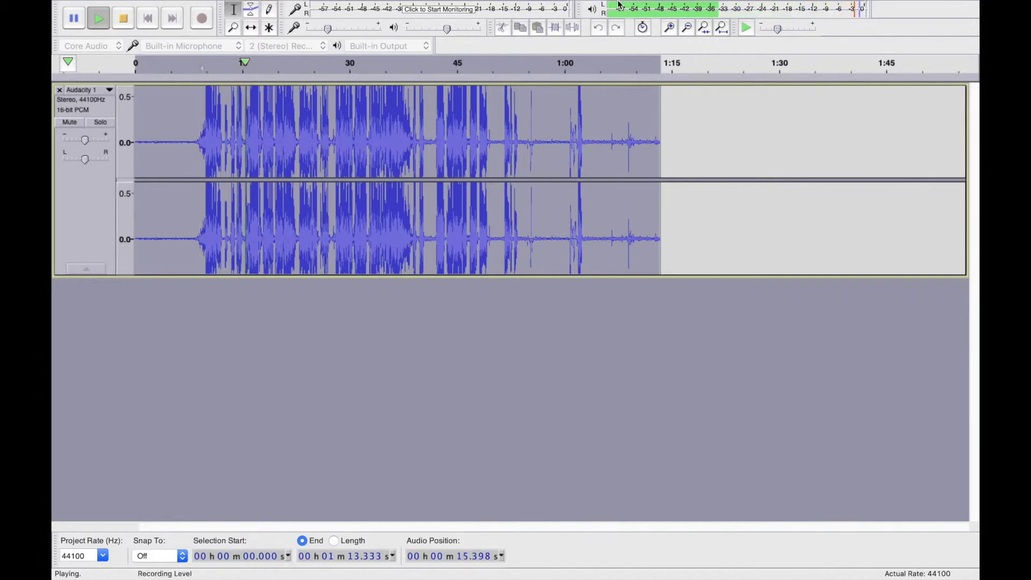
pyautogui.click(73, 17)
pyautogui.press('super+1')
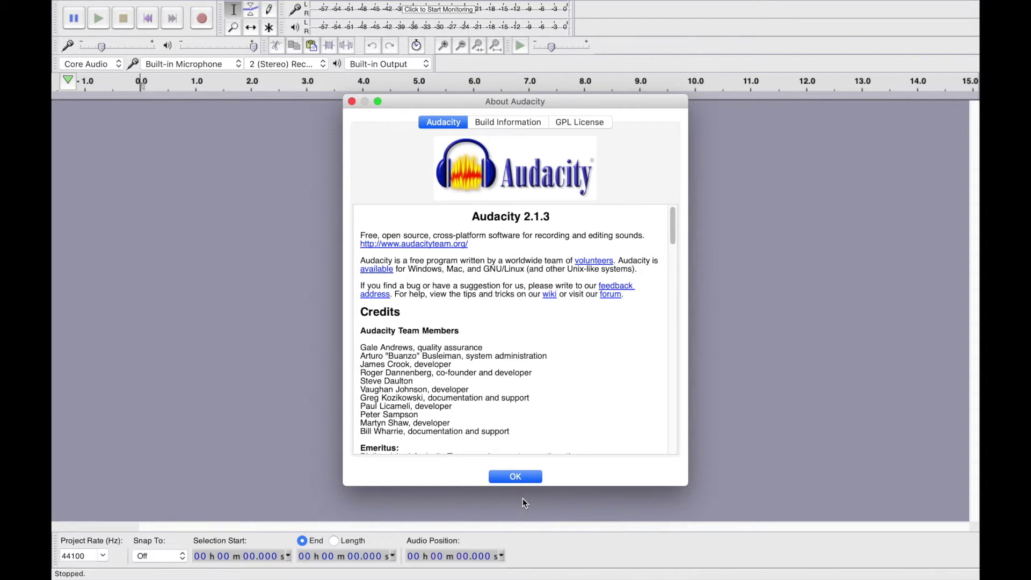
# - Look through the About Audacity information and highlight the version heading above the credits
pyautogui.scroll(-20, 527, 440)
pyautogui.scroll(10, 529, 444)
pyautogui.scroll(10, 530, 443)
pyautogui.moveTo(556, 221); pyautogui.dragTo(477, 216)
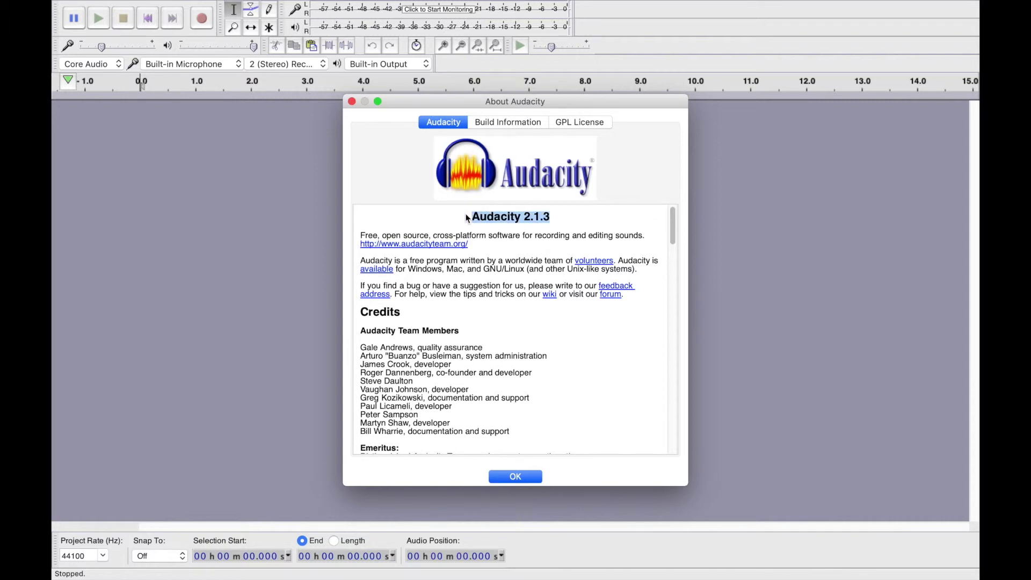
pyautogui.click(476, 216)
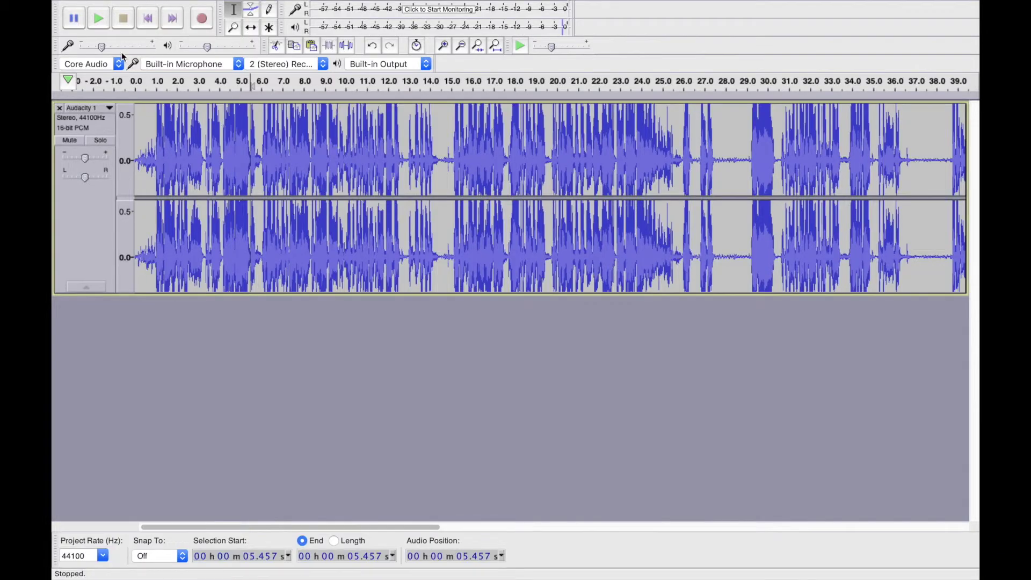
# - Play the processed voice track, restarting from the beginning to listen to it
pyautogui.click(105, 24)
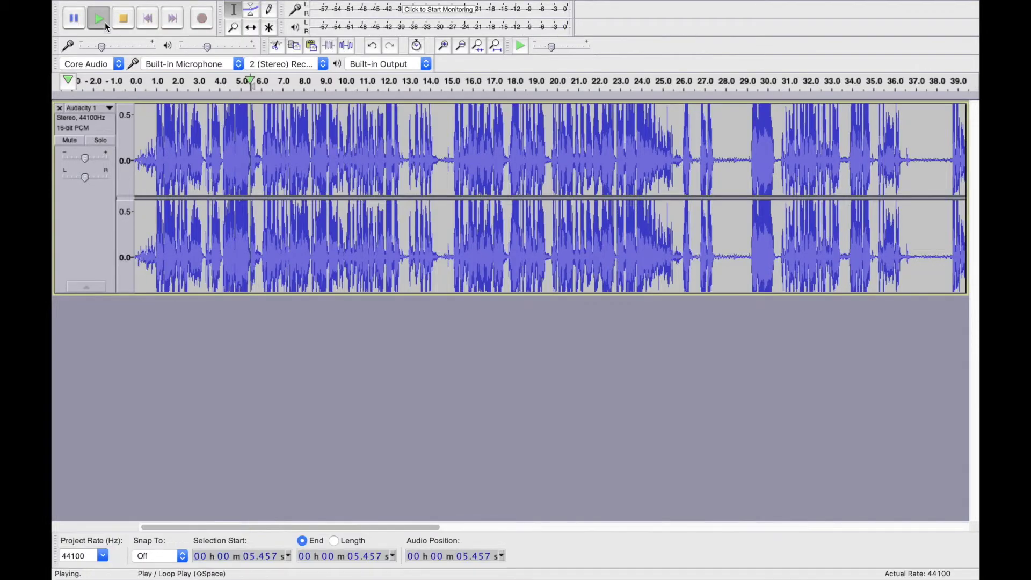
pyautogui.click(138, 81)
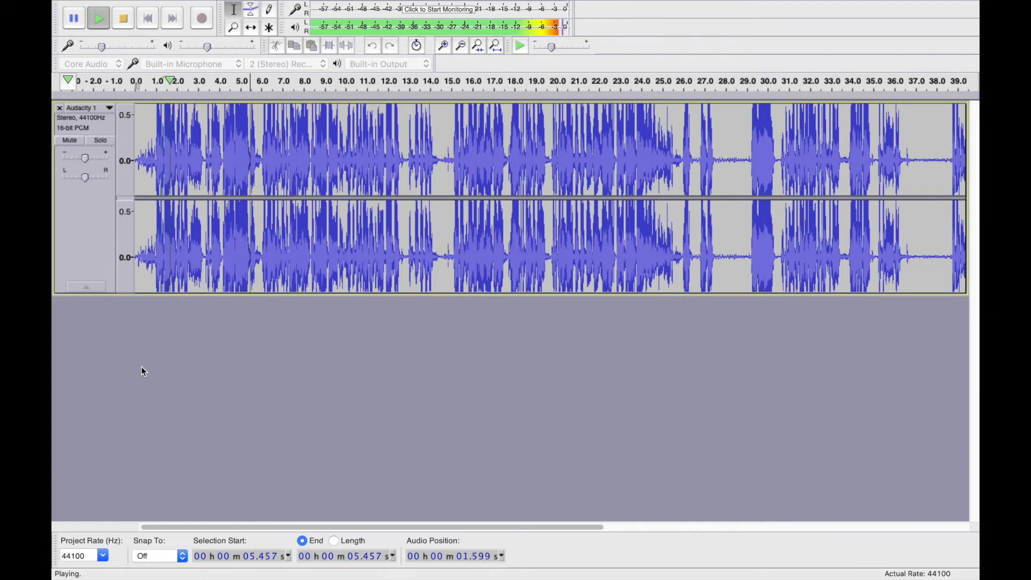